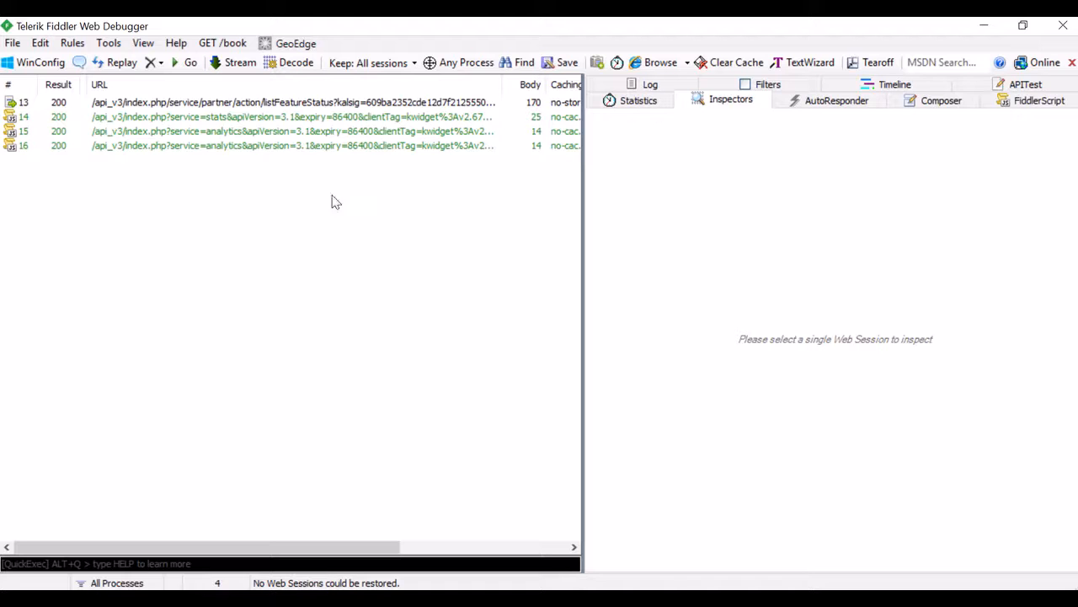
Review the HTTPS capture and decryption settings in the Fiddler options and accept them
left_click(109, 43)
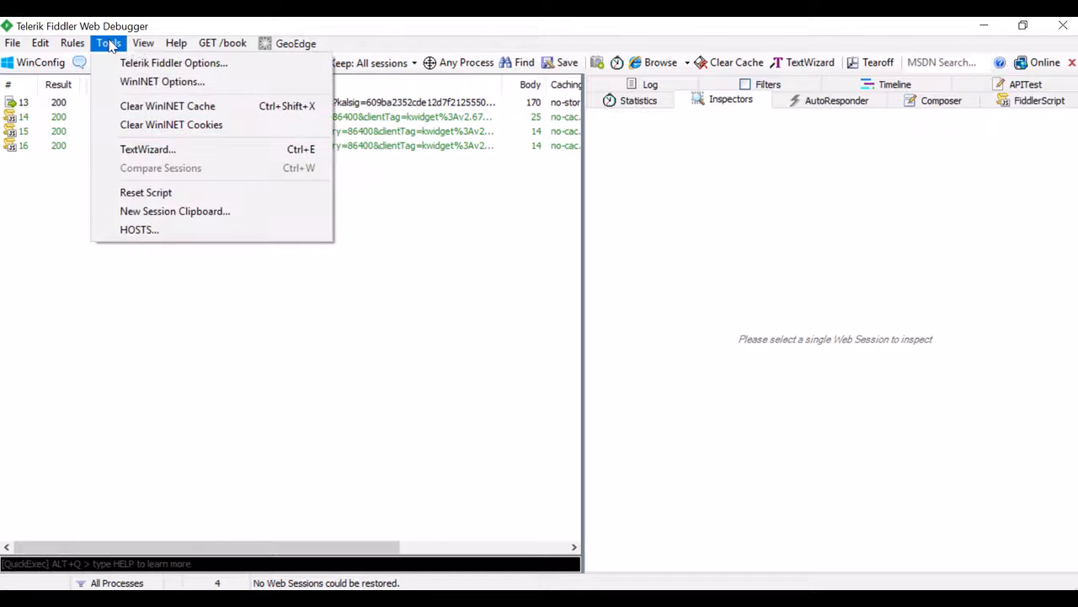
left_click(144, 62)
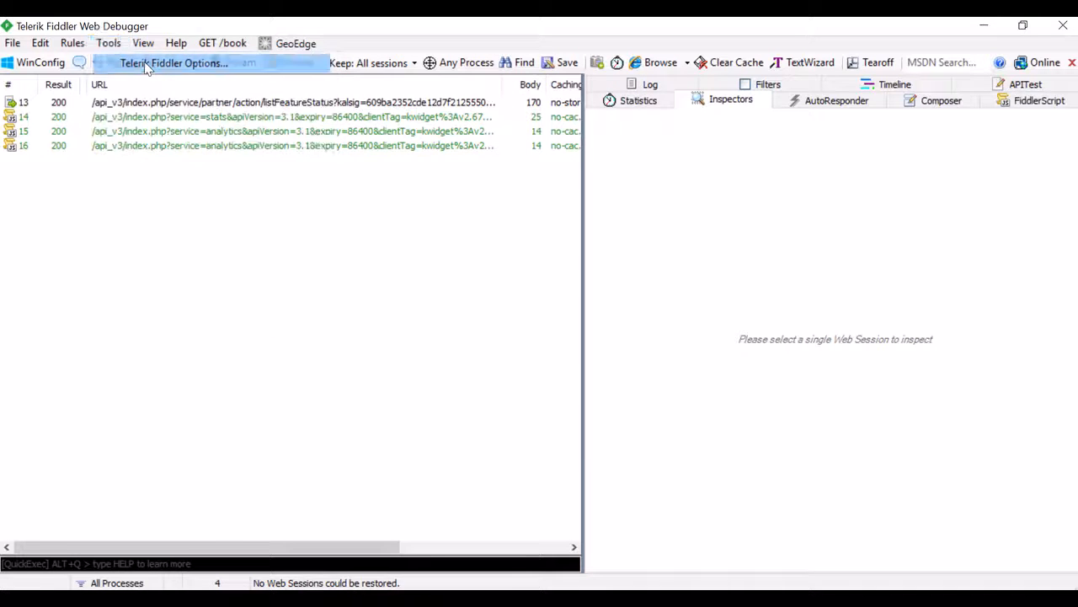
left_click(384, 182)
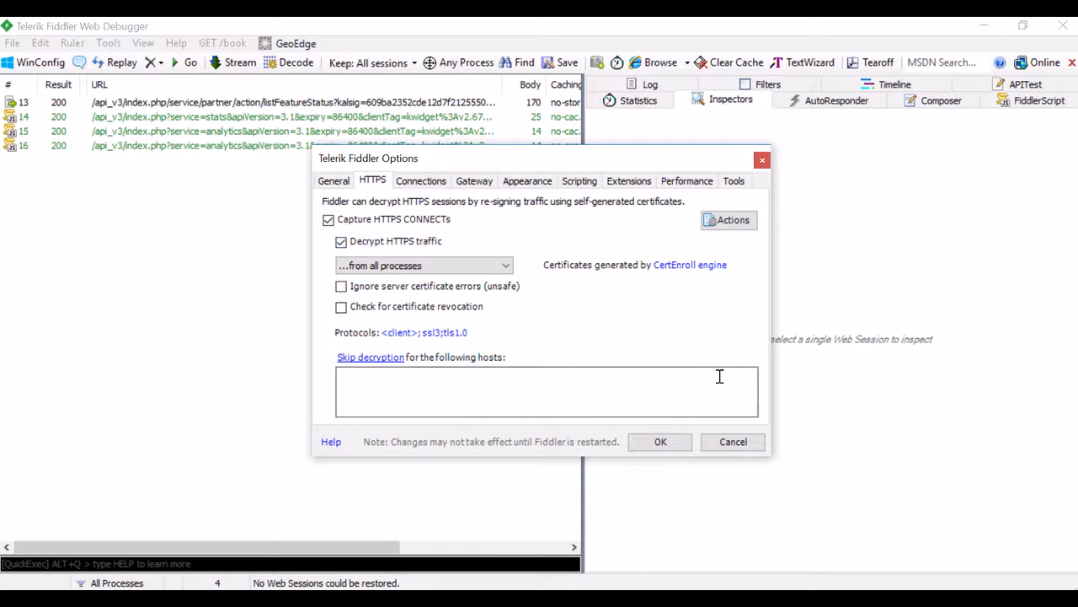
left_click(661, 442)
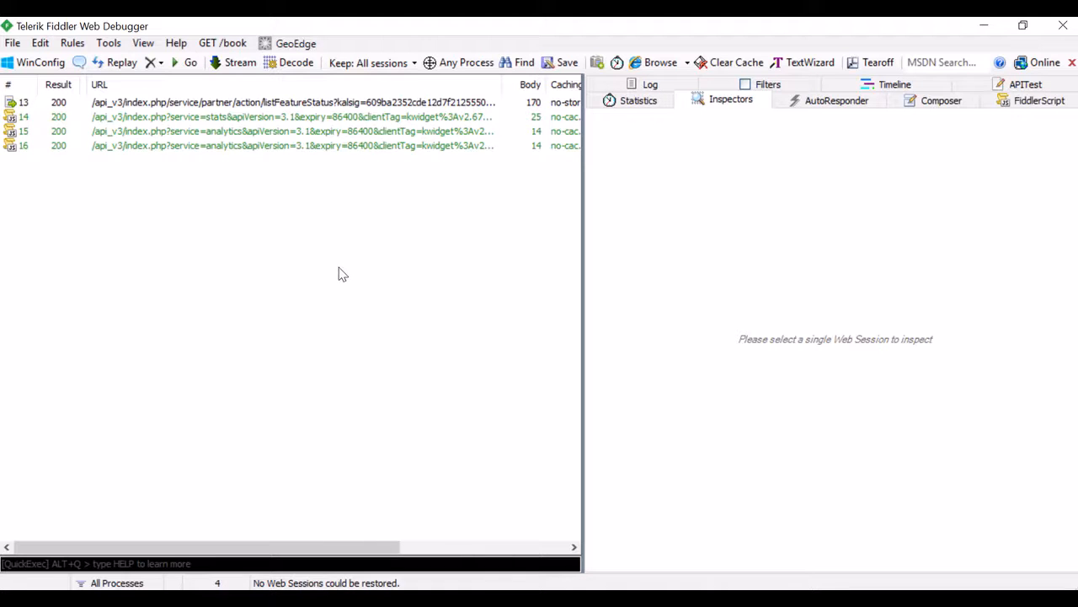
Clear all captured sessions, locate the Kaltura Logo Yellow.flv page in Chrome, and turn on traffic capturing in Fiddler
key("ctrl+x")
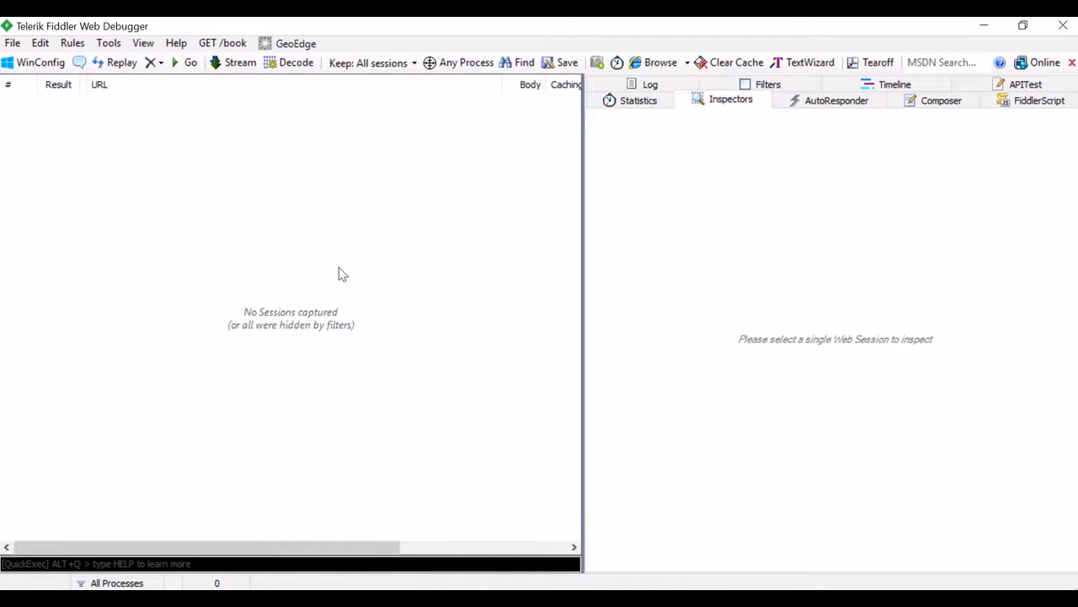
left_click(34, 583)
left_click(38, 584)
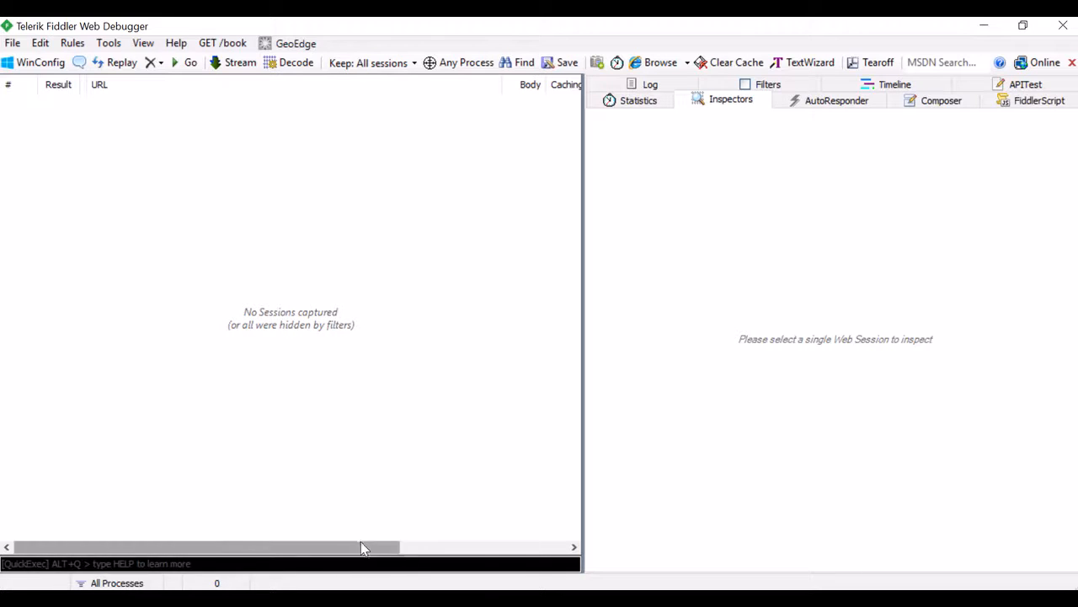
mouse_move(479, 598)
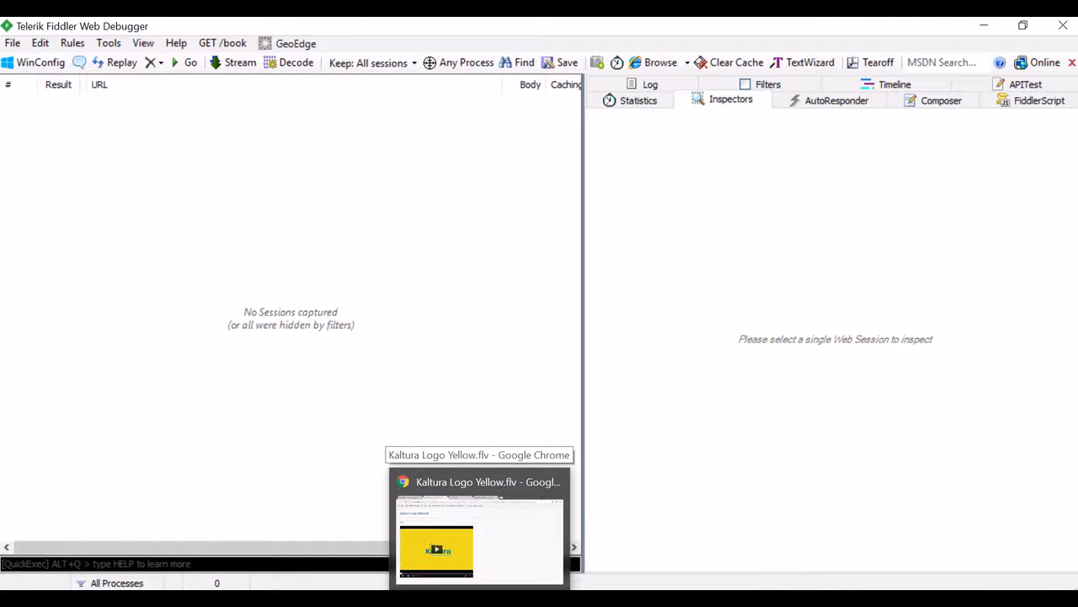
left_click(479, 531)
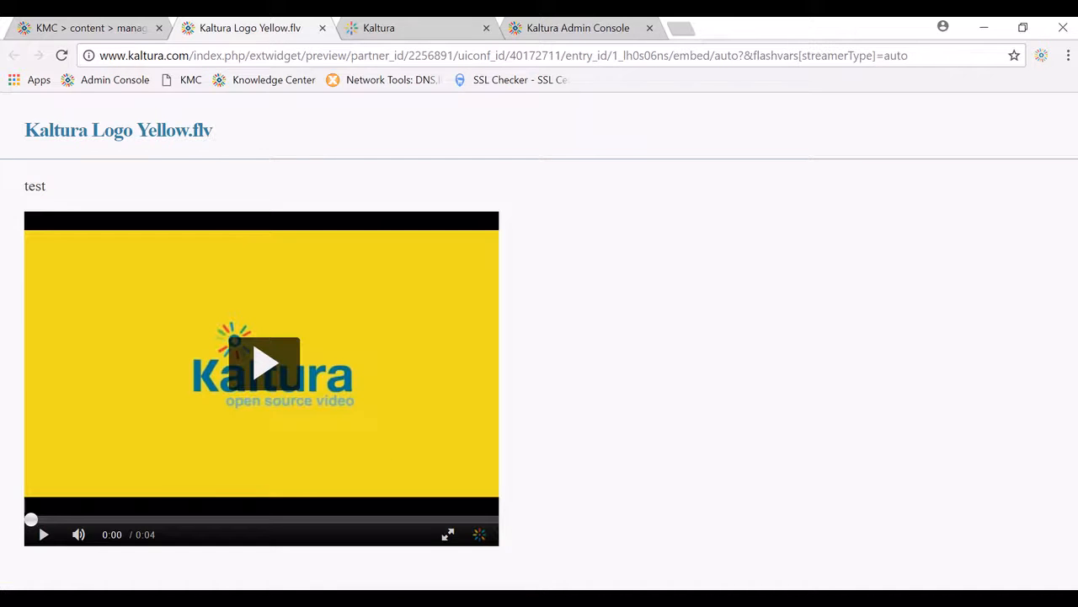
left_click(211, 600)
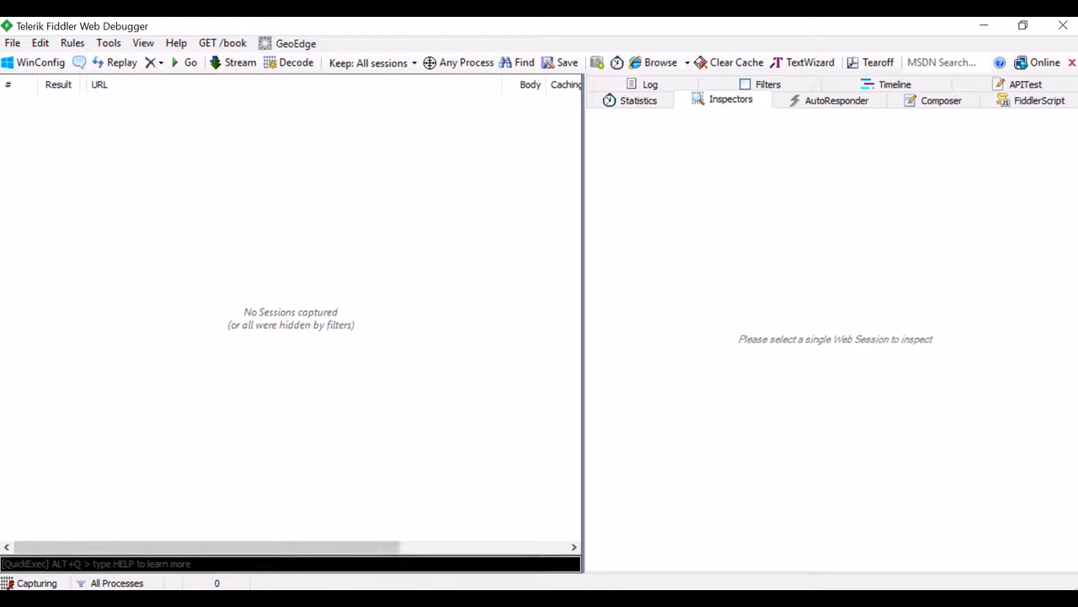
Play the Kaltura Logo Yellow.flv video briefly in Chrome and pause it, and stop capturing traffic in Fiddler
left_click(405, 599)
left_click(278, 381)
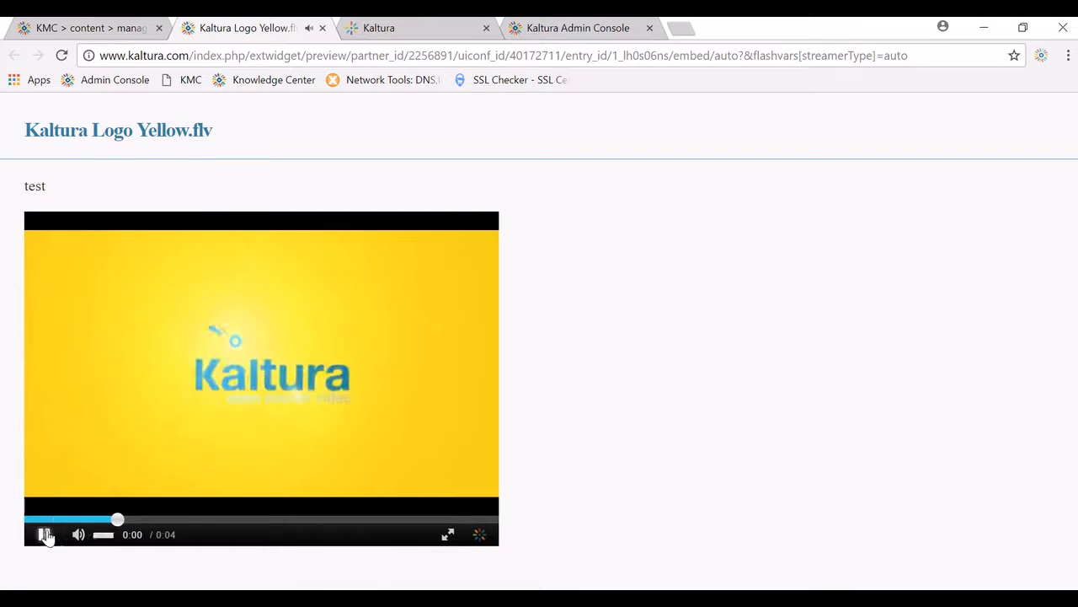
left_click(48, 538)
left_click(524, 598)
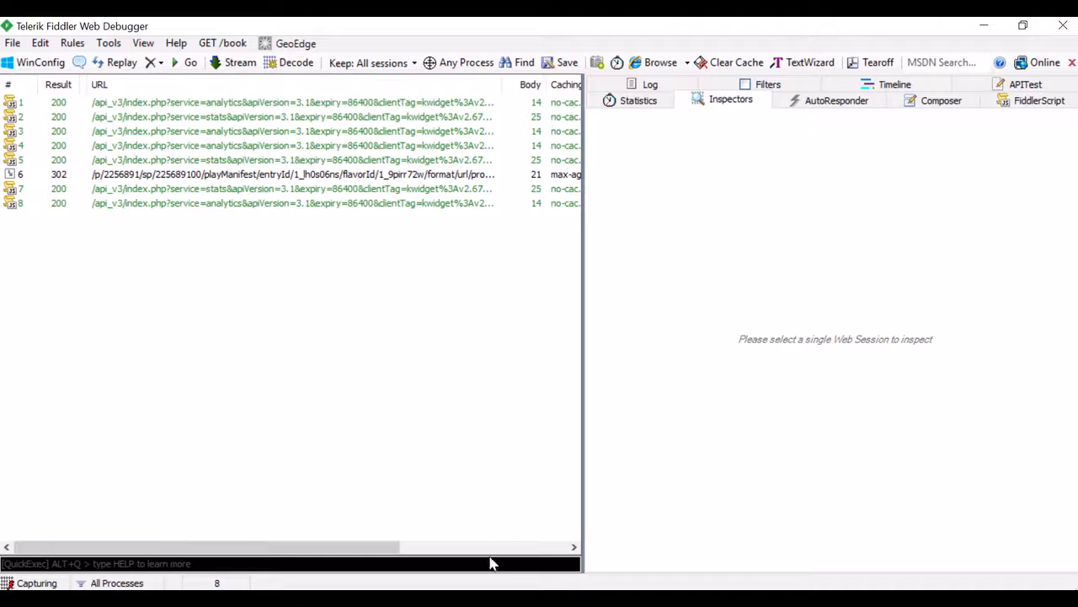
left_click(32, 584)
Widen the URL column of the session list and shrink the list to give the inspectors more room
left_click_drag(86, 84, 79, 85)
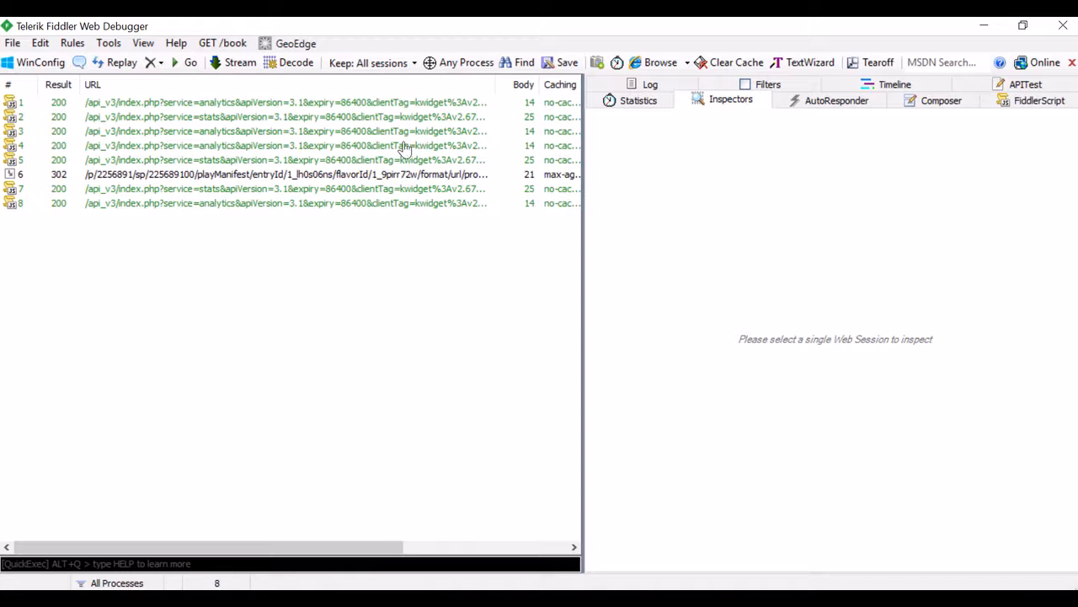
left_click_drag(493, 85, 545, 85)
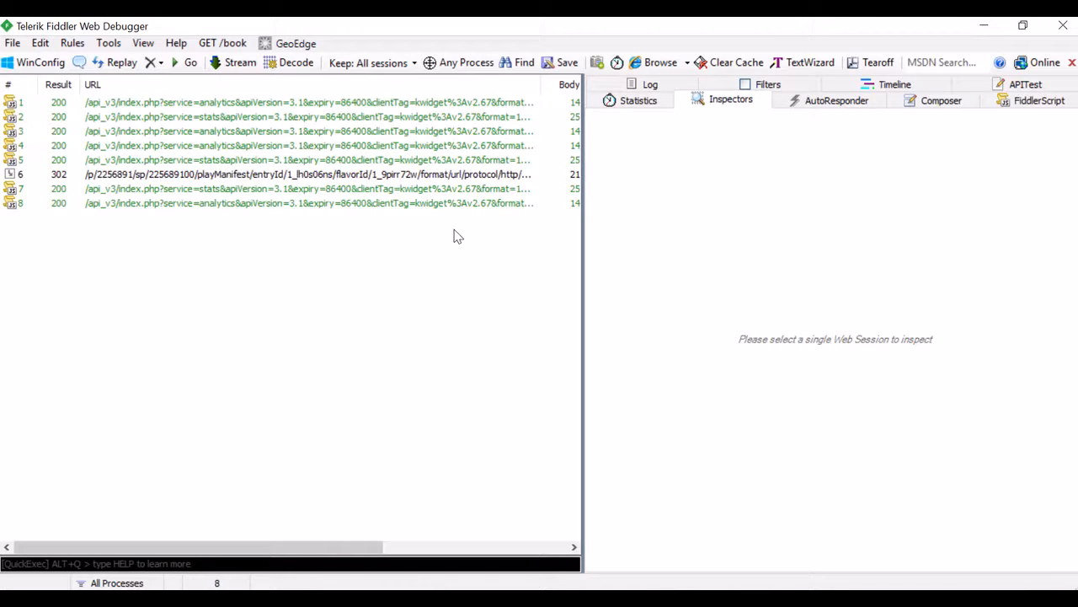
left_click_drag(578, 74, 494, 87)
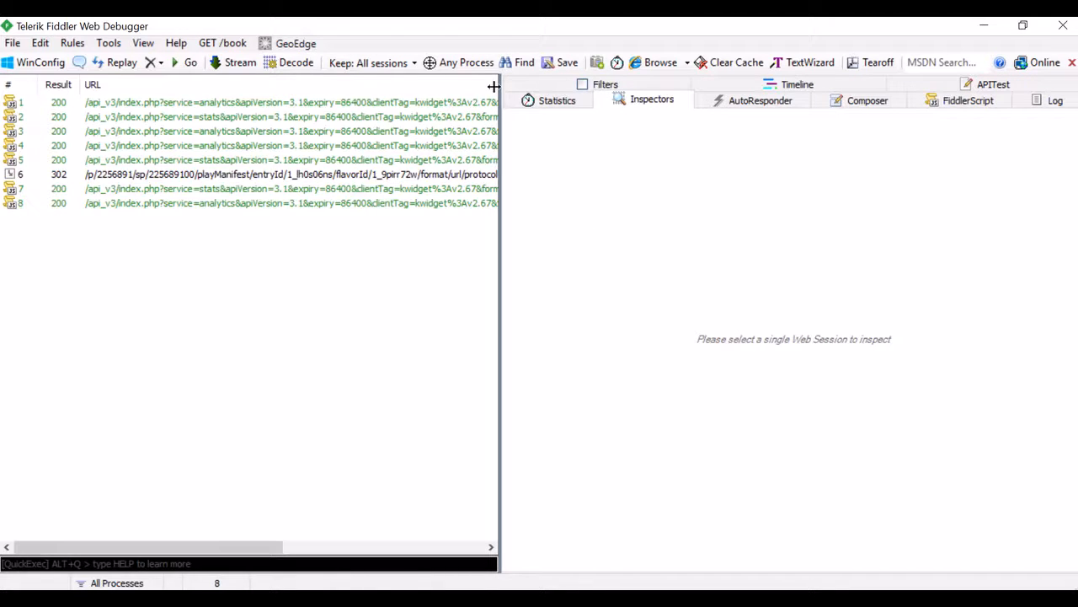
Inspect the raw response of the playManifest session, highlighting the "ny" prefix in its X-Me header
left_click(384, 177)
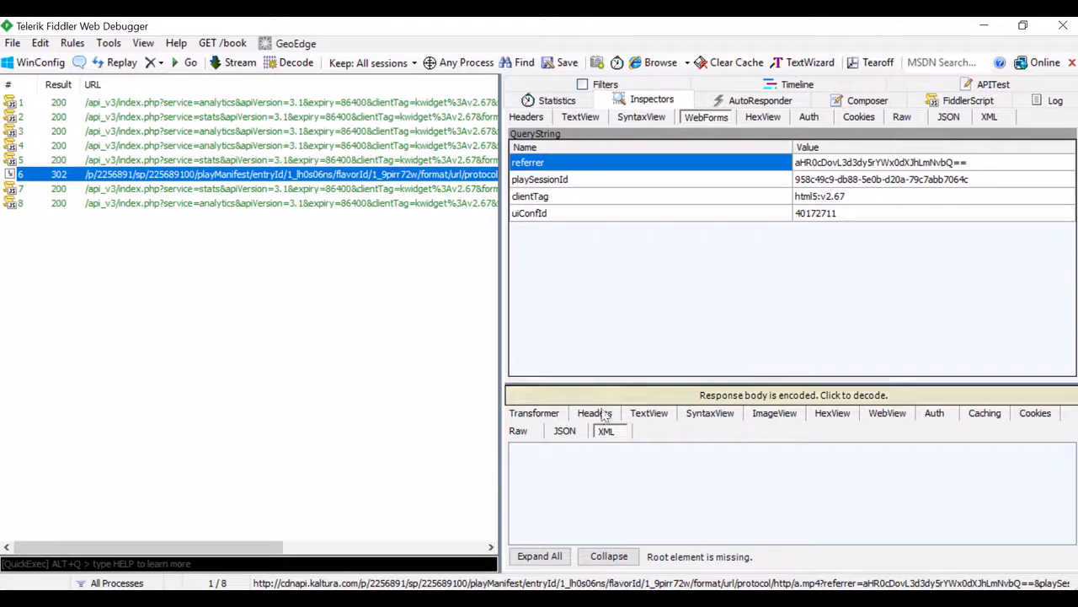
left_click(518, 430)
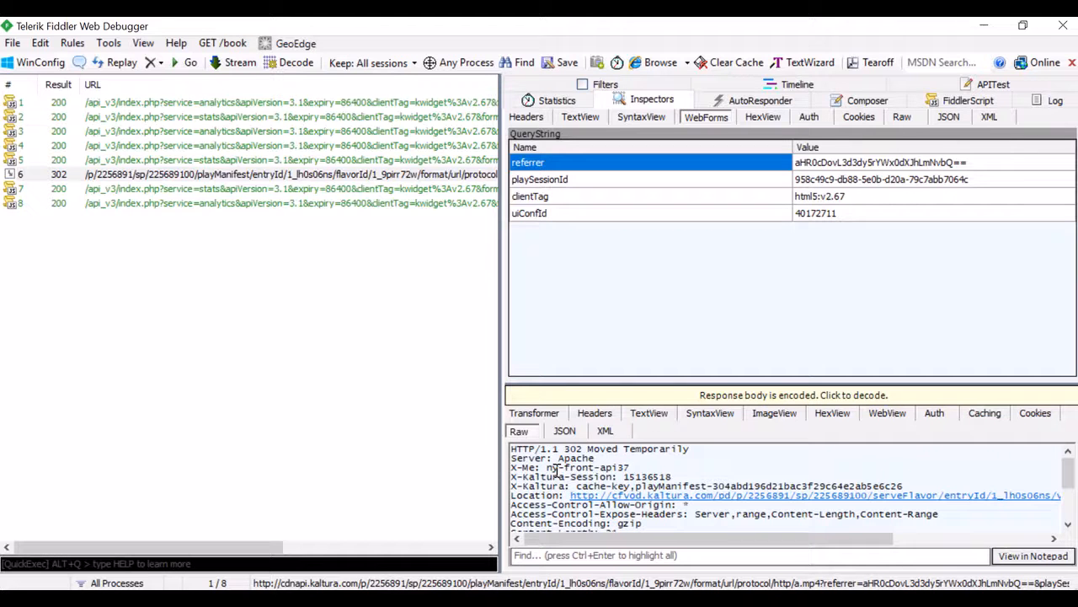
left_click_drag(557, 470, 548, 467)
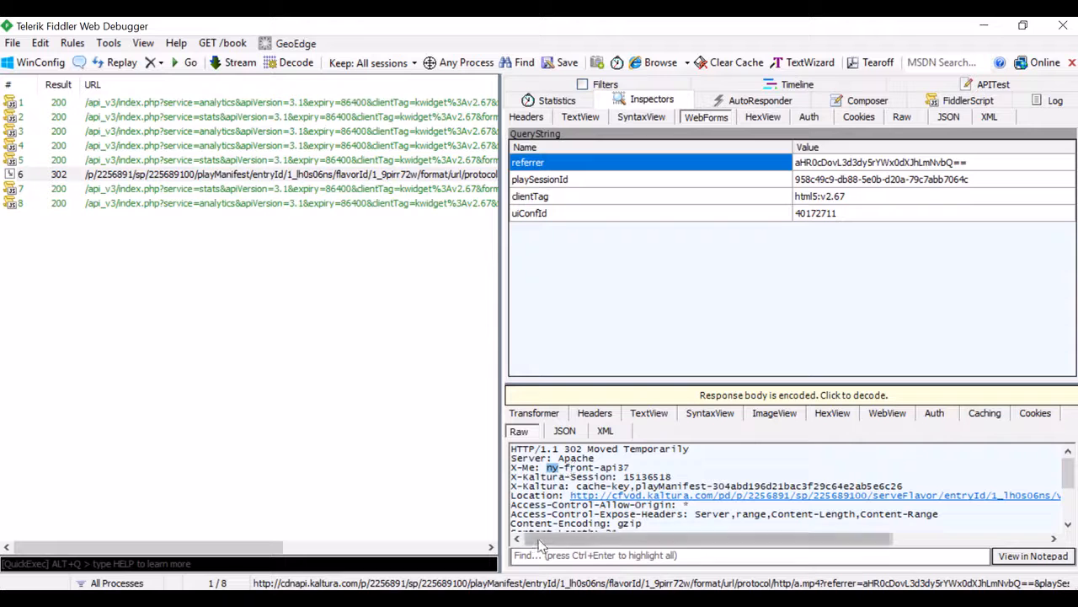
Bring up the Kaltura Admin Console test page in Chrome, and clear the captured sessions in Fiddler
key("alt+Tab")
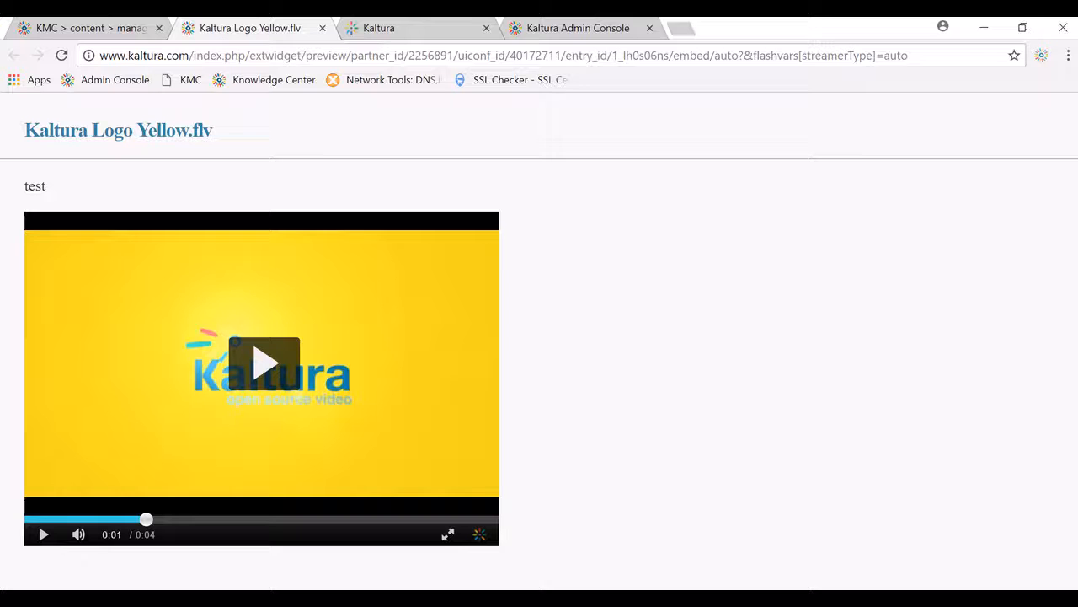
left_click(605, 23)
left_click(589, 26)
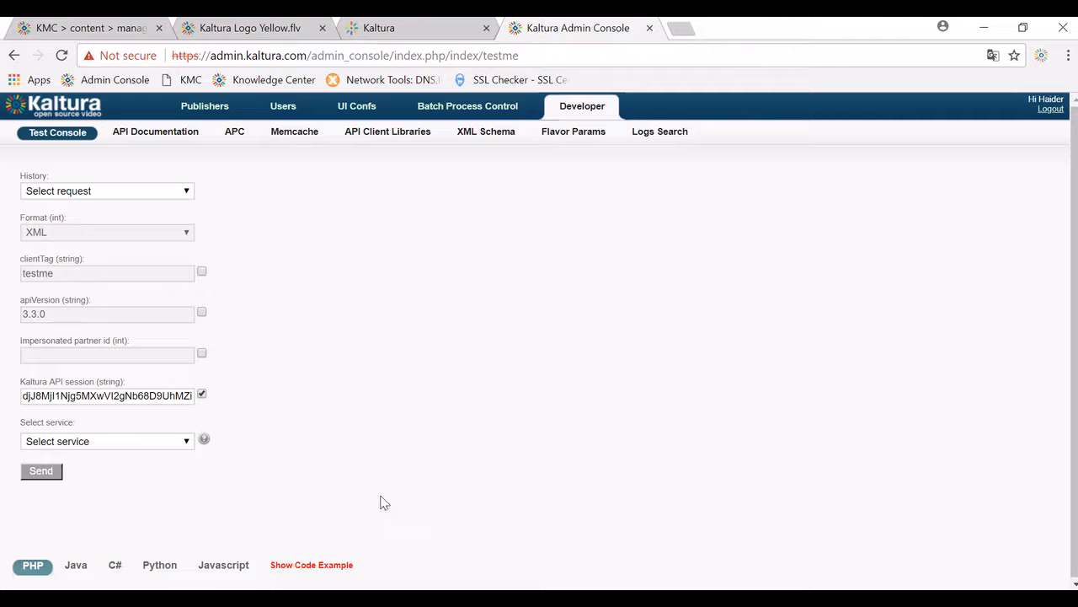
left_click(532, 598)
left_click(402, 505)
key("ctrl+x")
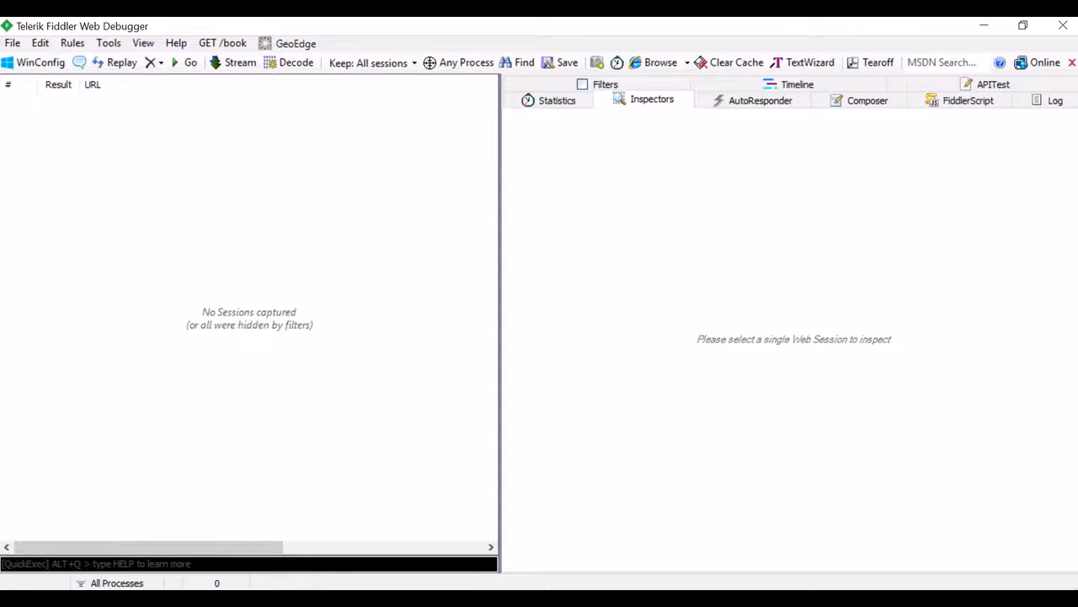
Choose the baseEntry service and the list action in the Kaltura Admin Console's Test Console in Chrome
left_click(523, 598)
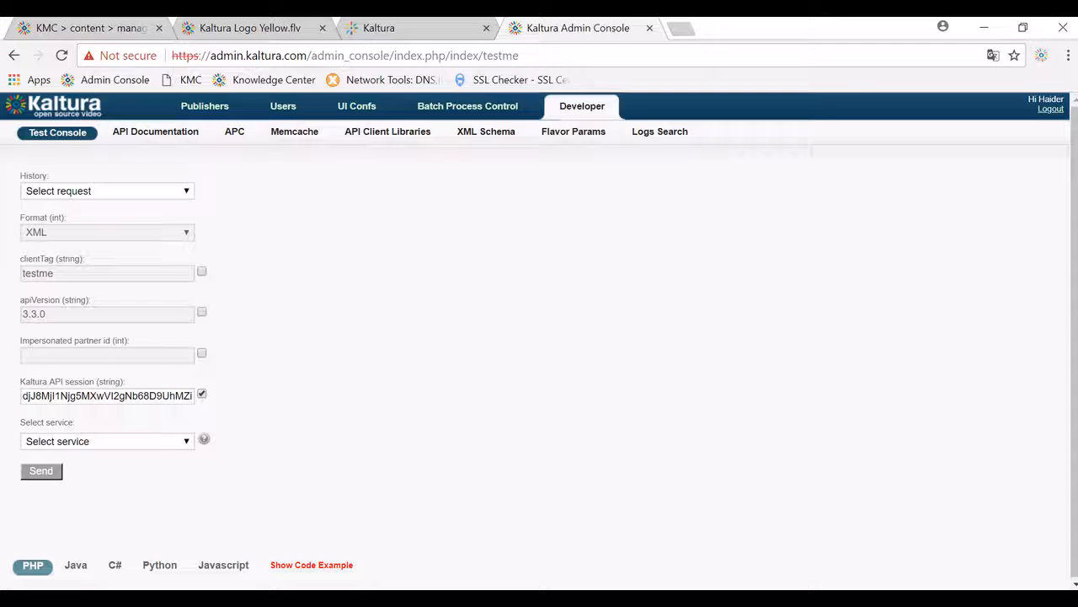
left_click(179, 446)
left_click_drag(187, 214, 187, 228)
left_click(101, 248)
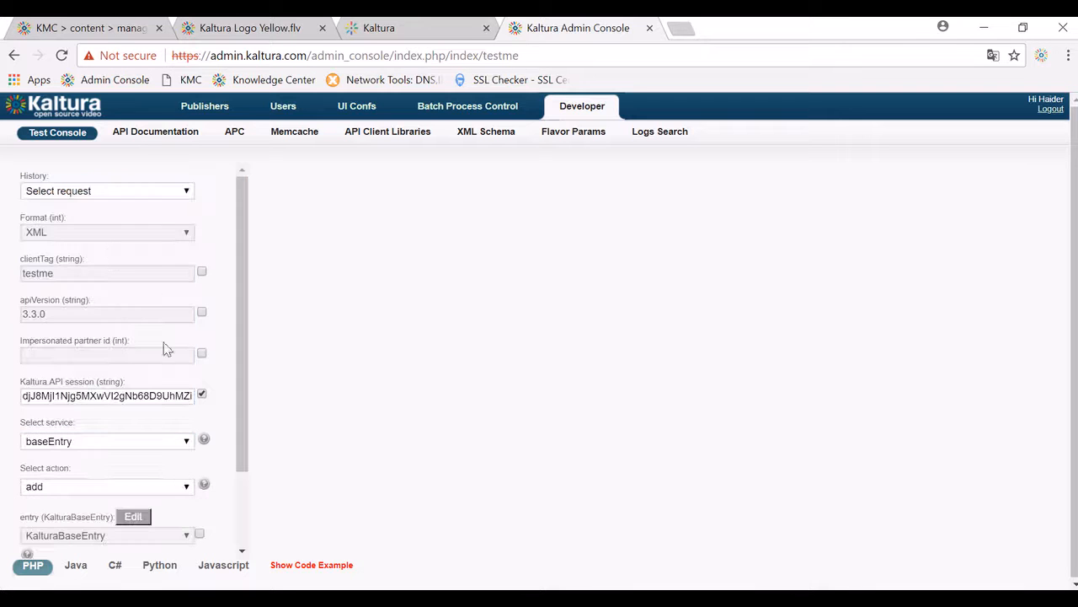
left_click_drag(241, 332, 238, 403)
left_click(173, 390)
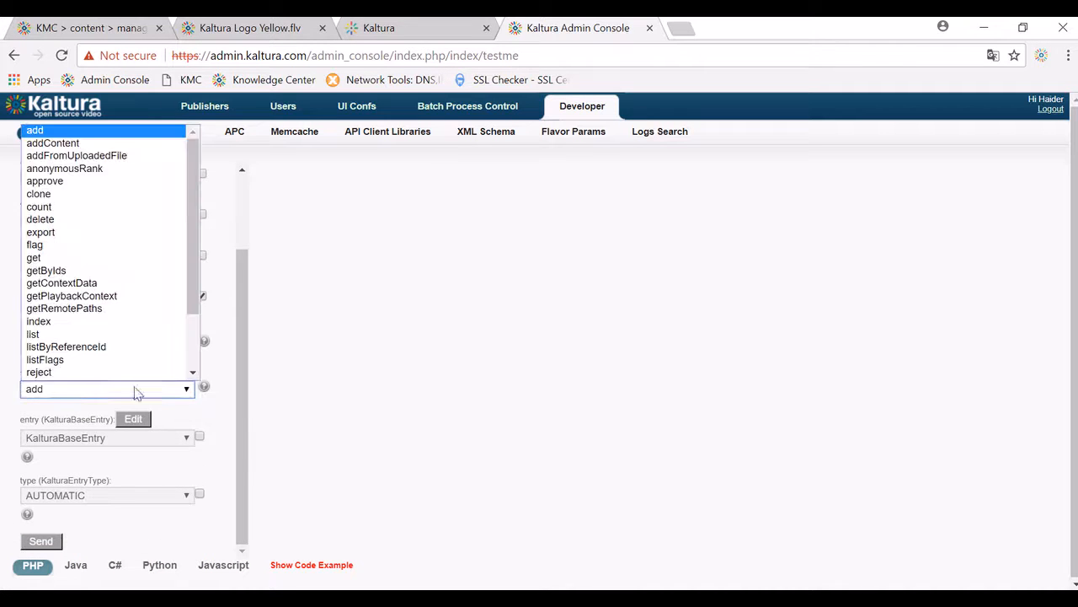
left_click(76, 320)
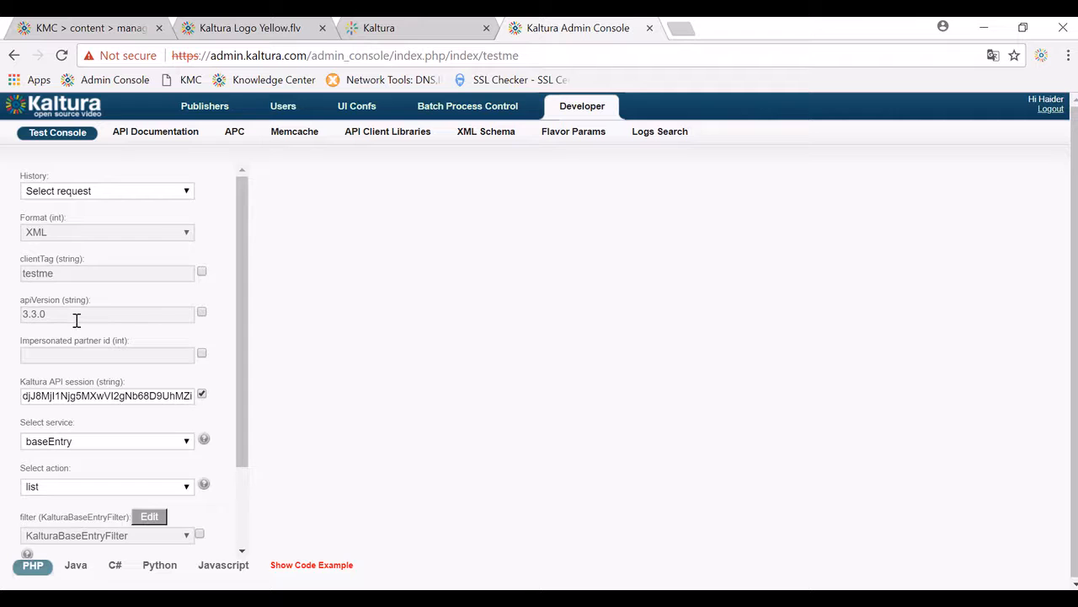
left_click_drag(237, 295, 227, 367)
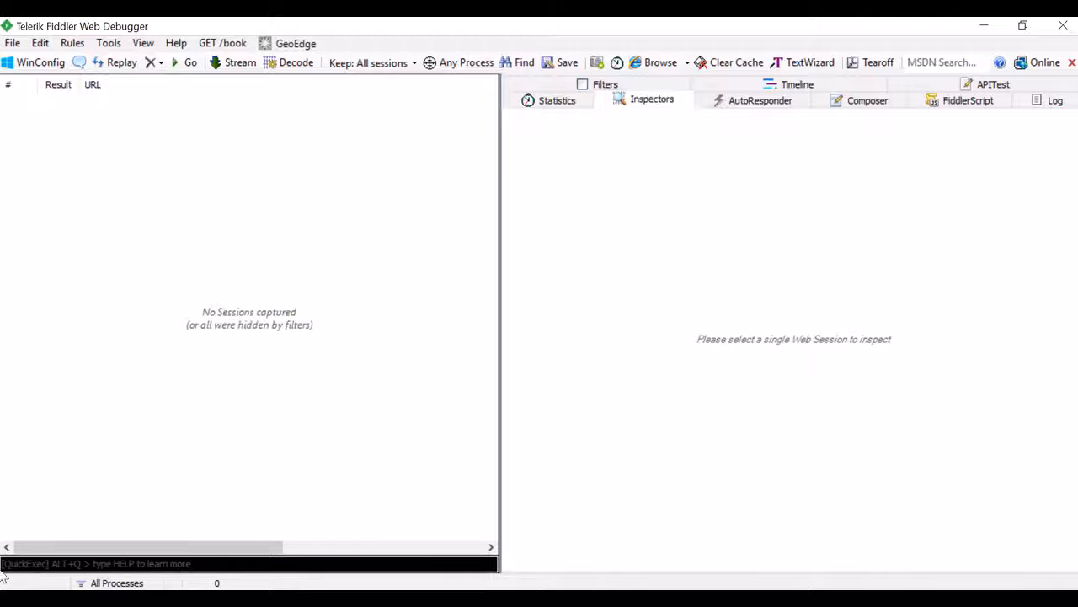
Turn on traffic capturing in Fiddler and send the baseEntry list request from the Test Console in Chrome
left_click(40, 582)
key("alt+Tab")
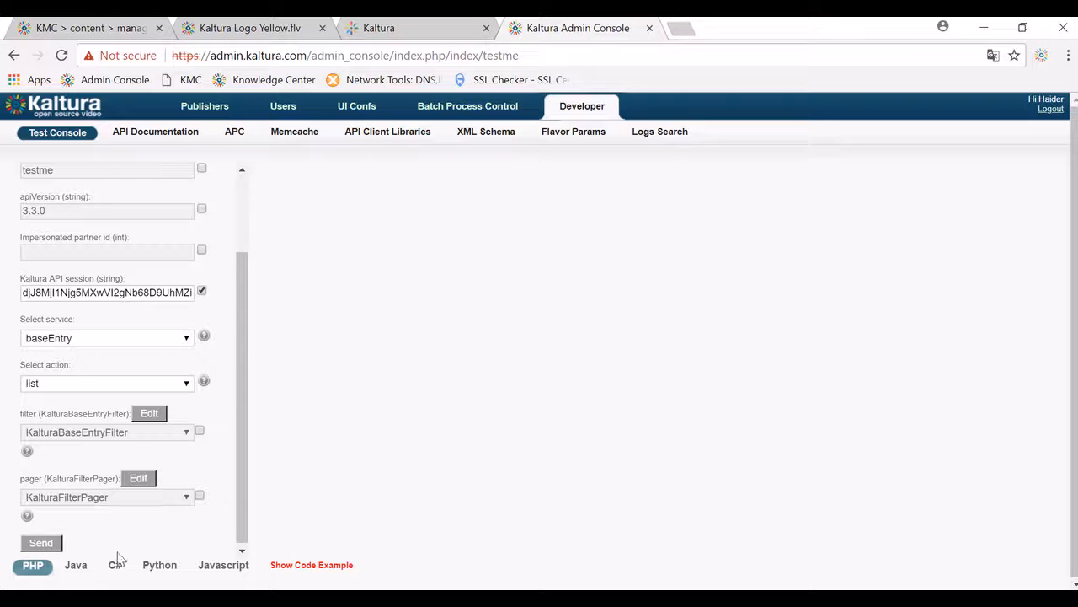
left_click(40, 543)
left_click(42, 544)
left_click(593, 598)
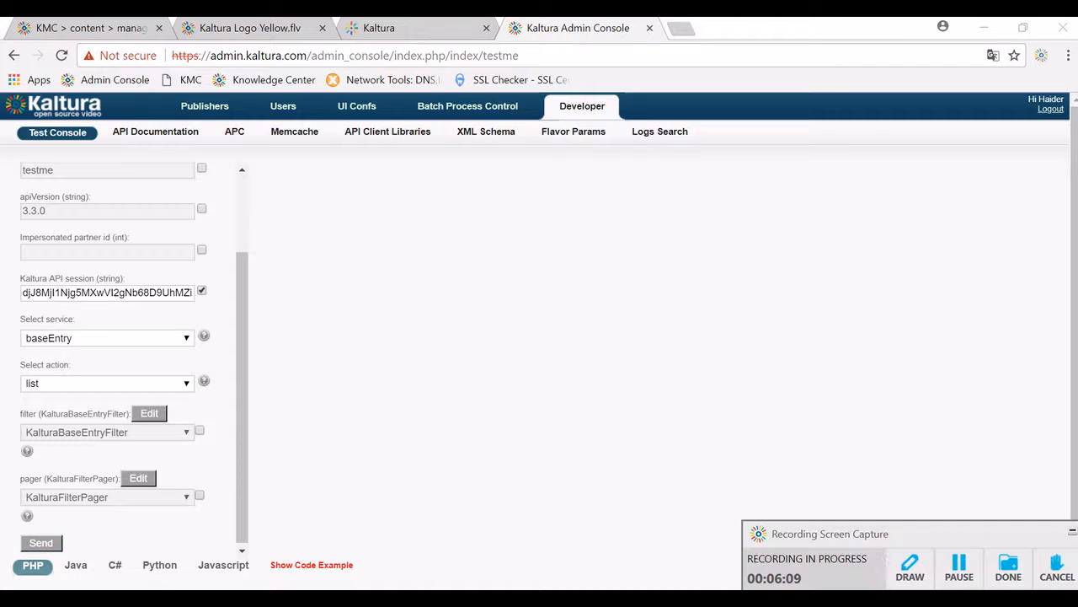
left_click(957, 563)
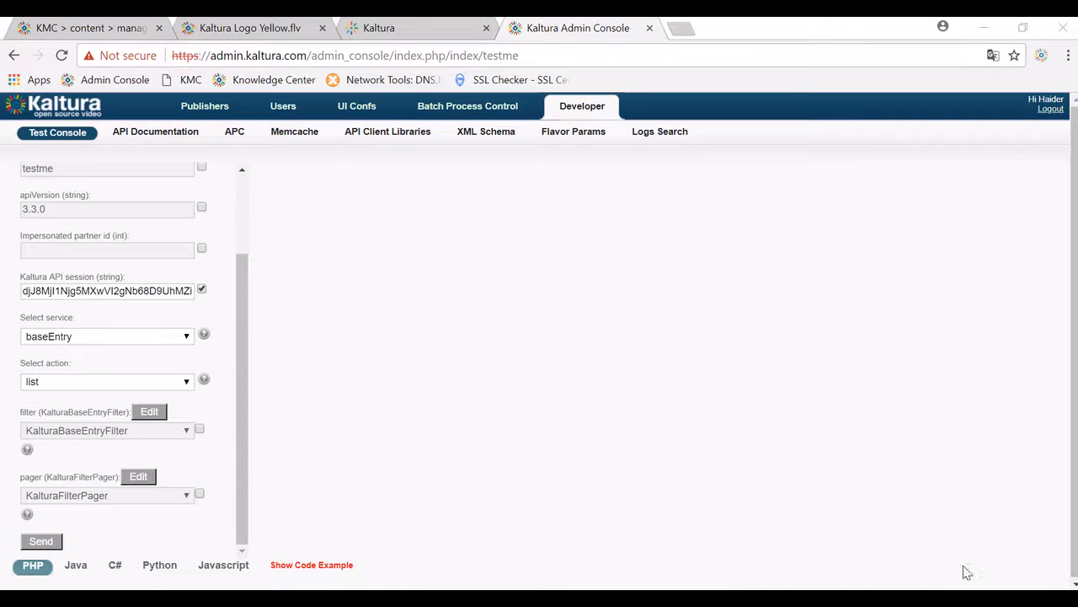
left_click(39, 546)
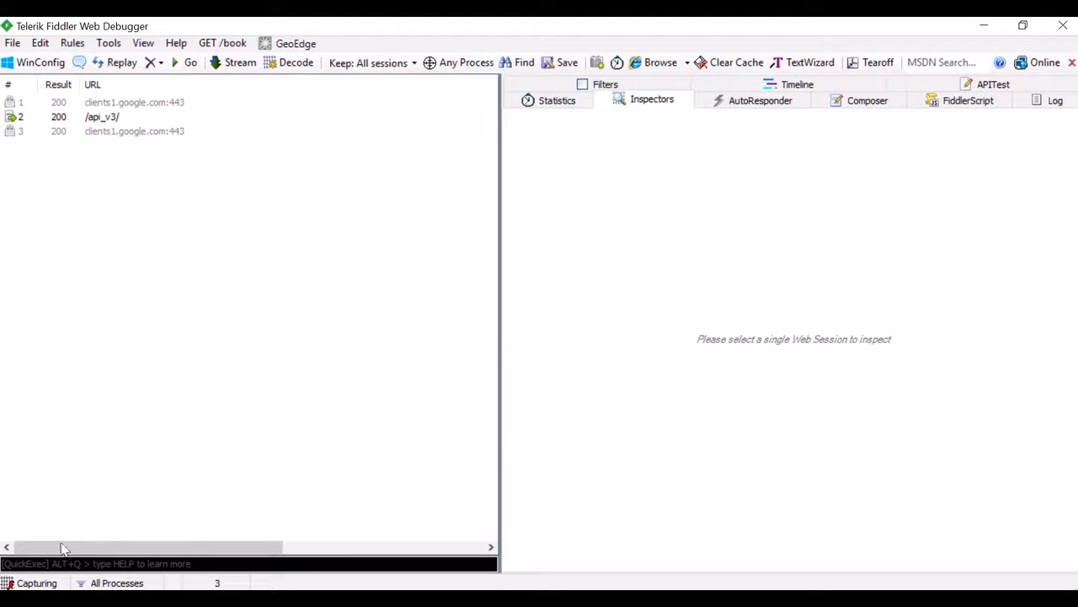
Stop capturing traffic in Fiddler and inspect the request and raw response of the /api_v3/ session
left_click(37, 582)
left_click(73, 118)
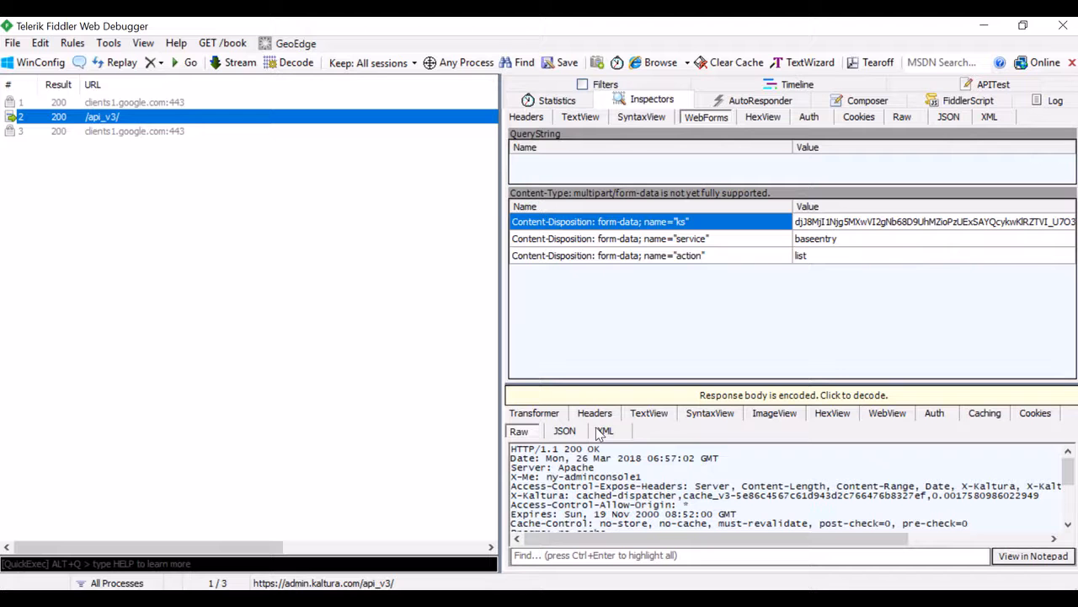
Add a KalturaBaseEntryFilter with a test user ID in userIdEqual to the list request in Chrome, and send it
left_click(523, 599)
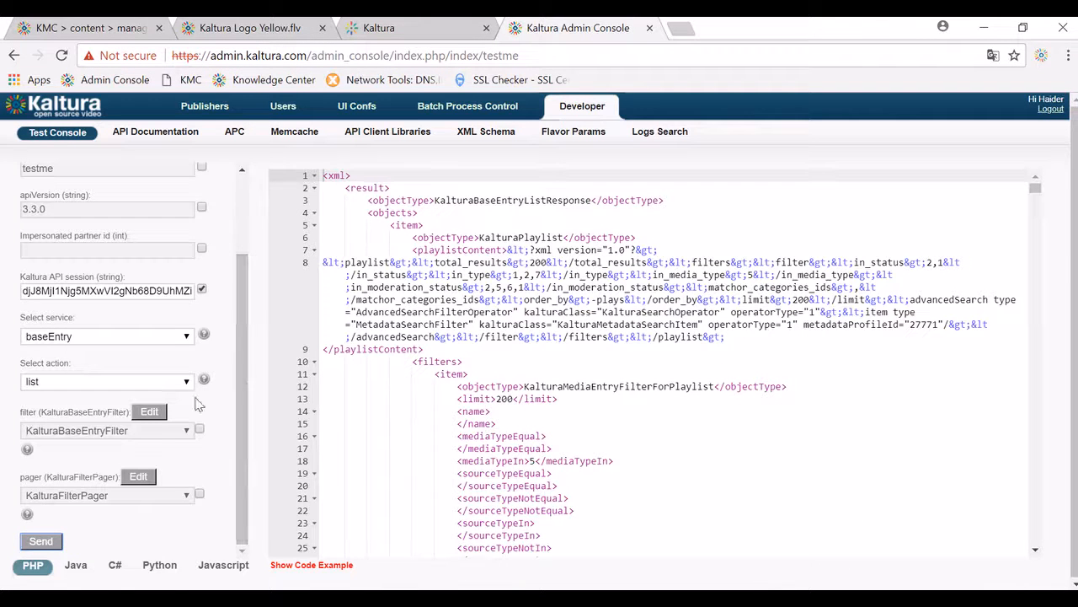
left_click(150, 417)
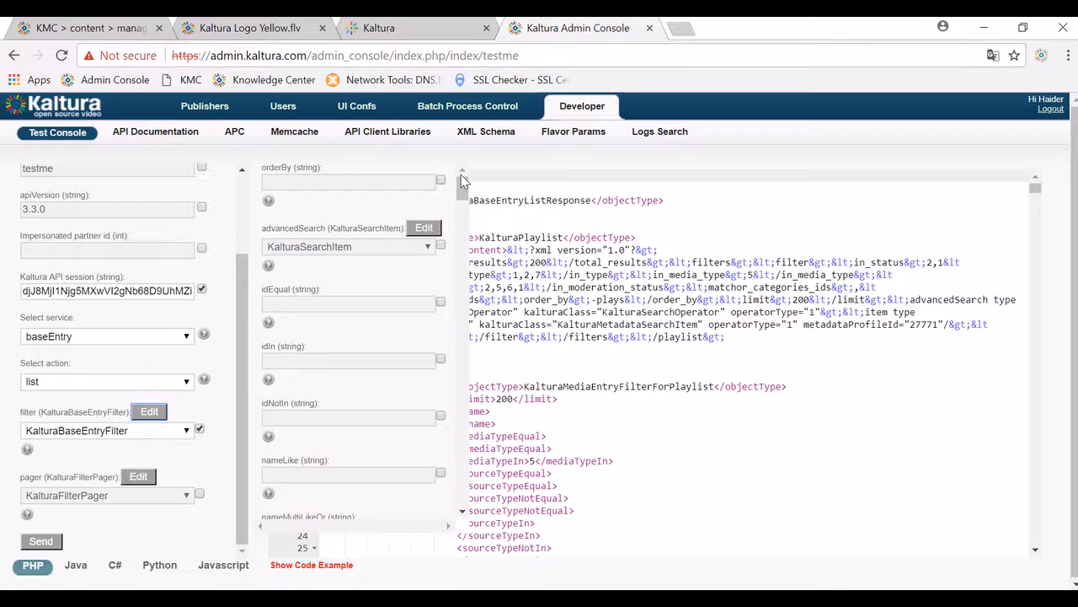
left_click_drag(463, 187, 464, 217)
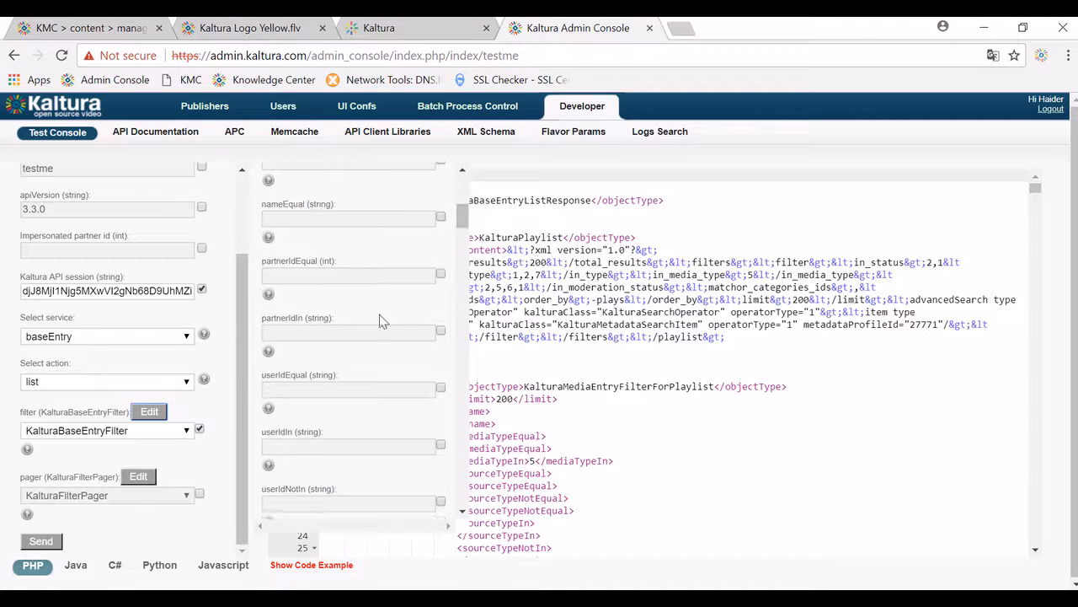
left_click(344, 386)
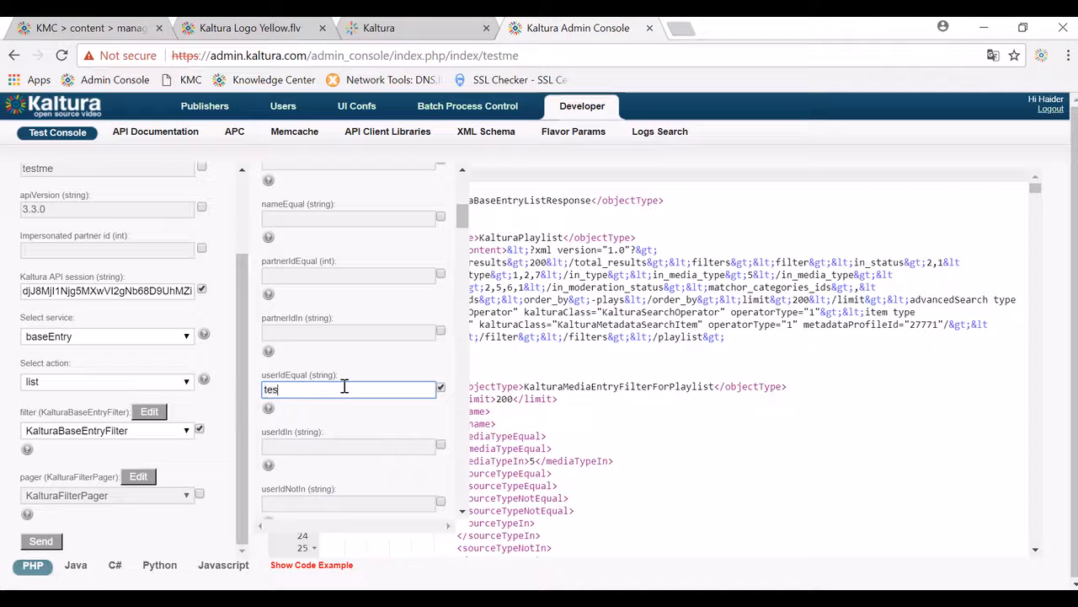
left_click(47, 542)
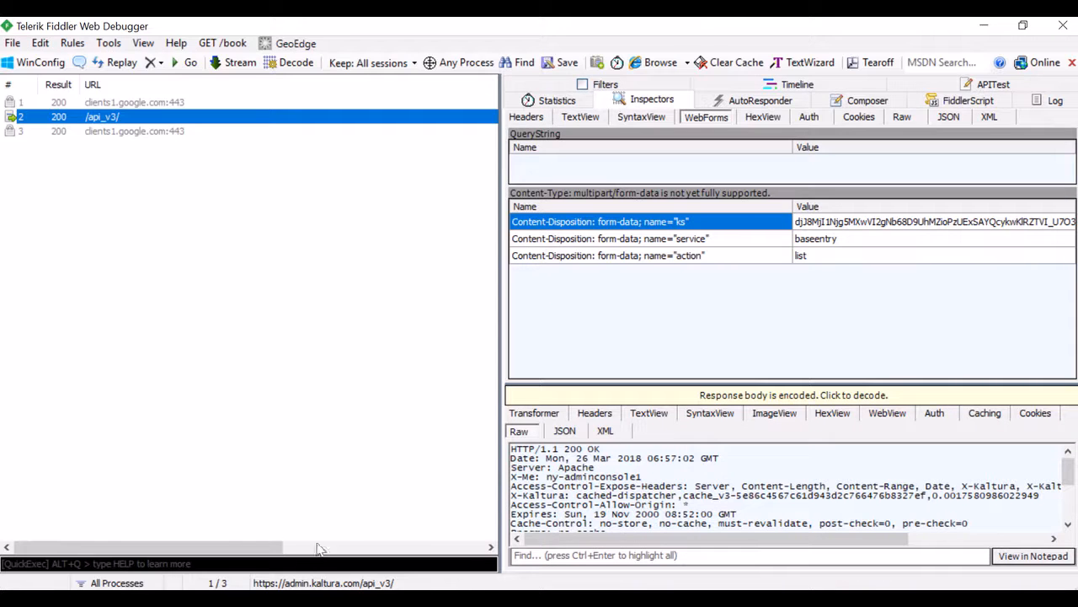
Turn traffic capturing back on in Fiddler and resend the filtered baseEntry list request from the Test Console in Chrome
left_click(41, 583)
left_click(258, 600)
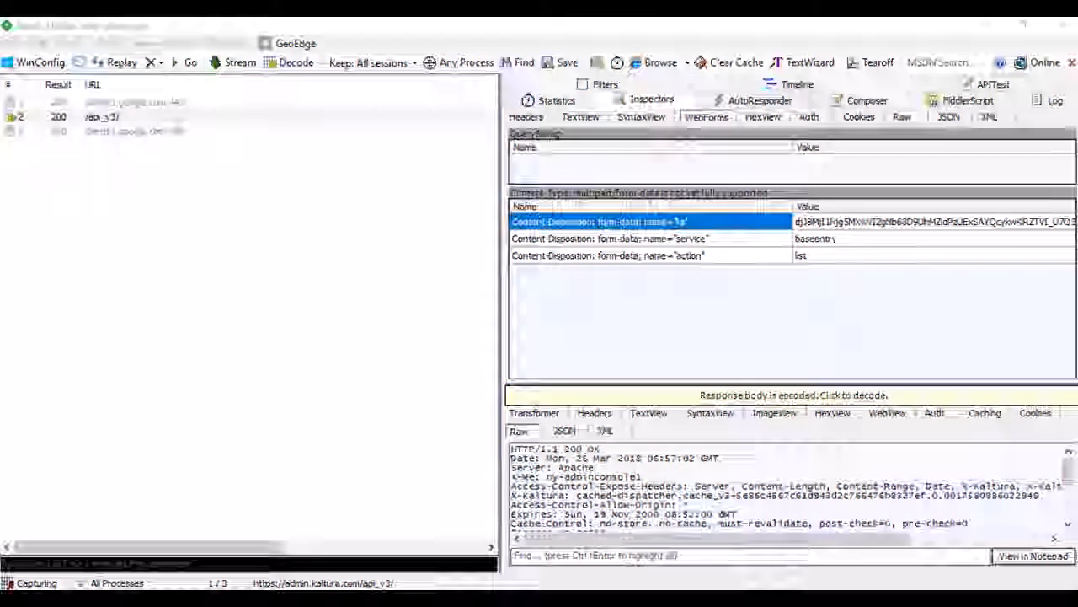
left_click(44, 544)
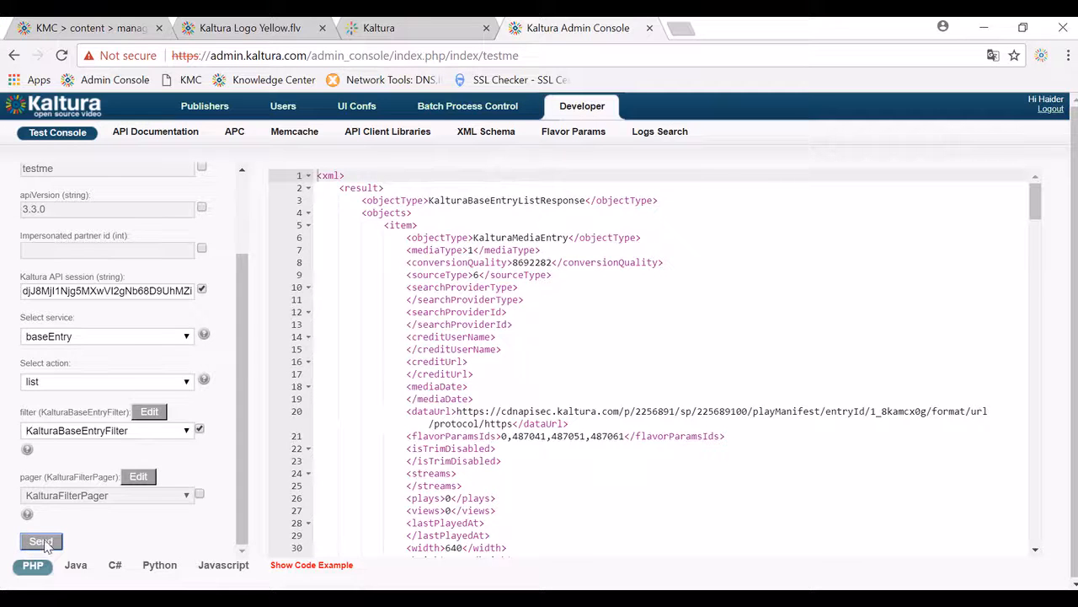
Switch to Fiddler, check the filter:userIdEqual form value of the newest /api_v3/ session, and examine its response as XML
left_click(510, 600)
left_click(112, 152)
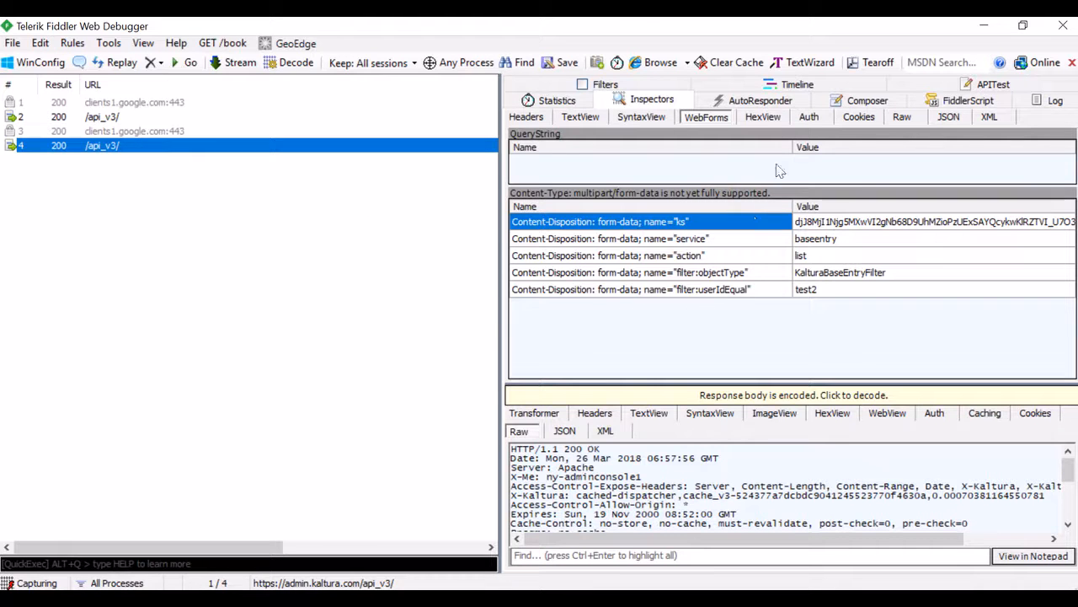
left_click(819, 291)
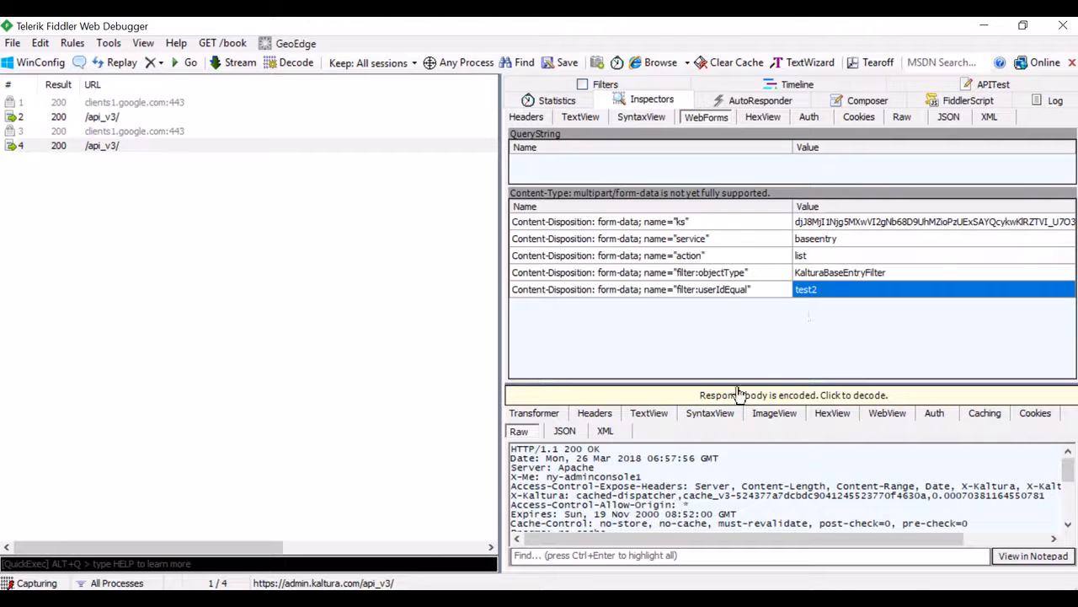
left_click(612, 438)
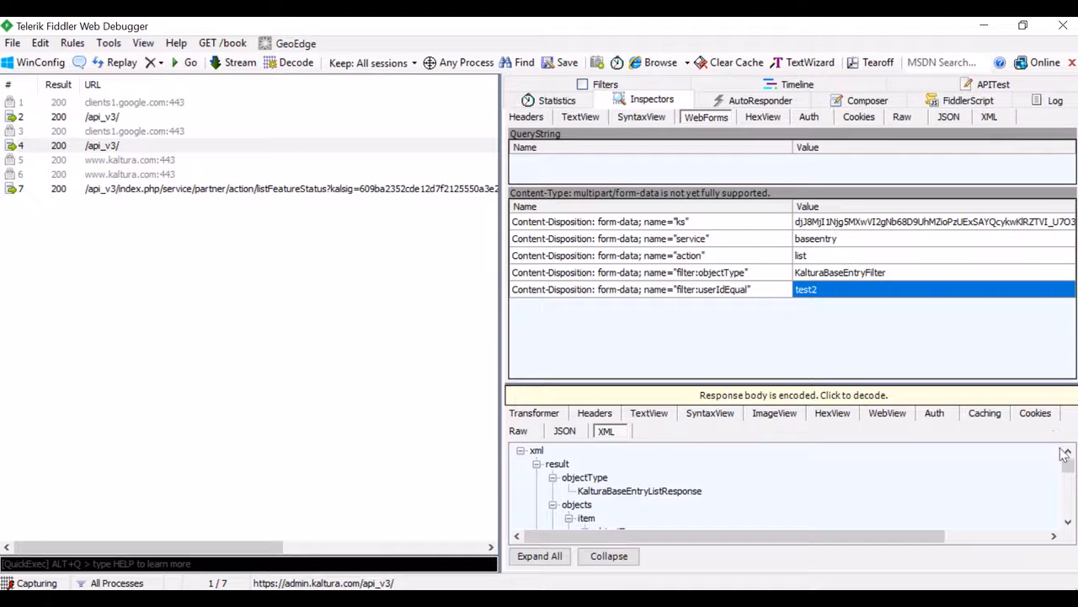
left_click_drag(1067, 469, 1067, 465)
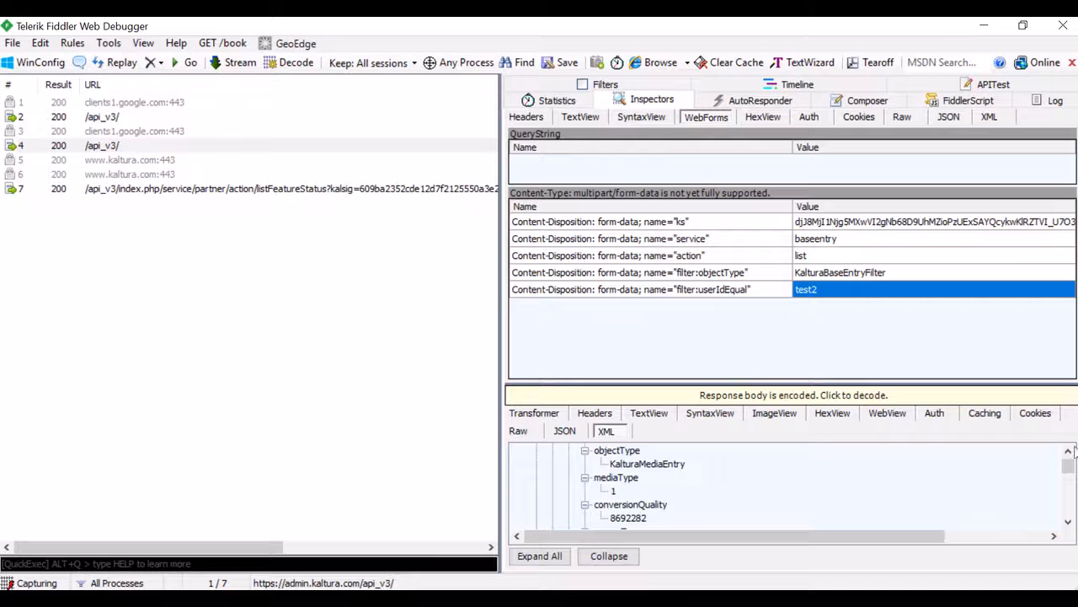
left_click(1069, 452)
left_click(1069, 452)
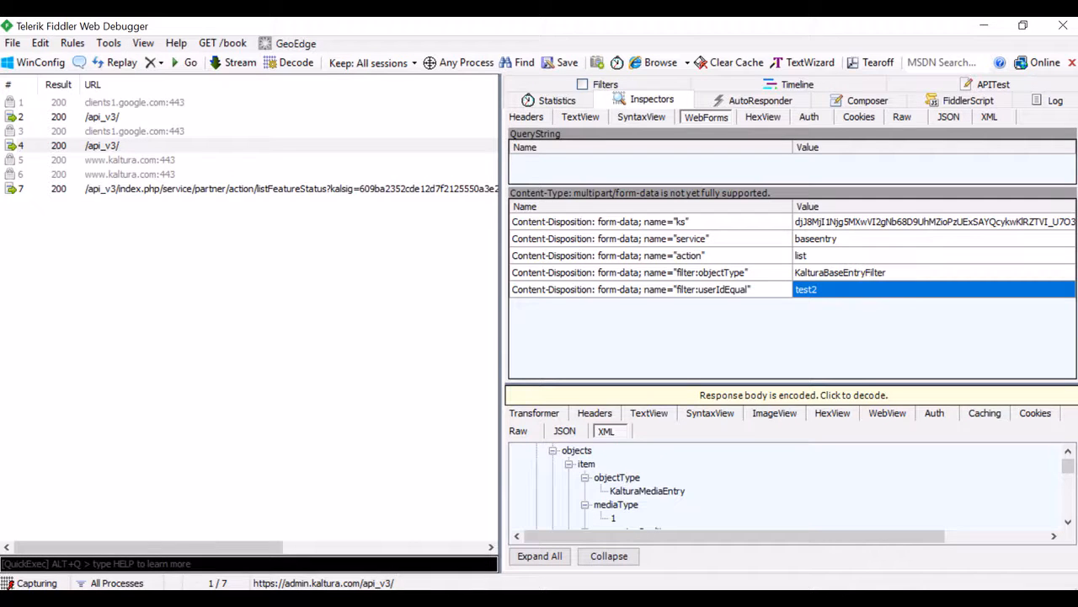
Switch to the Fiddler presentation in PowerPoint and show the closing Thank You slide
key("alt+Tab")
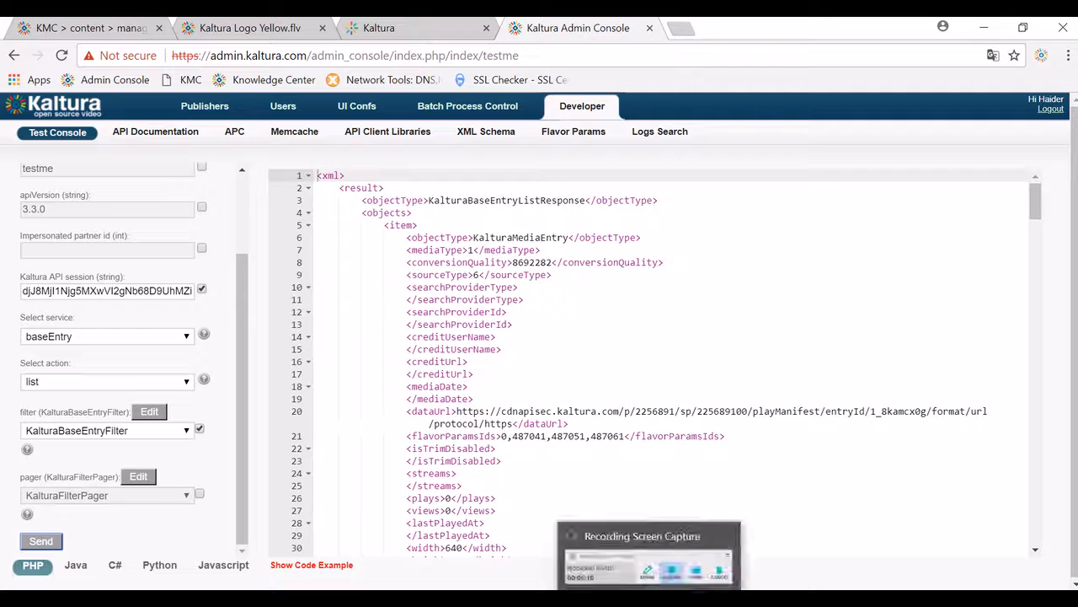
left_click(629, 599)
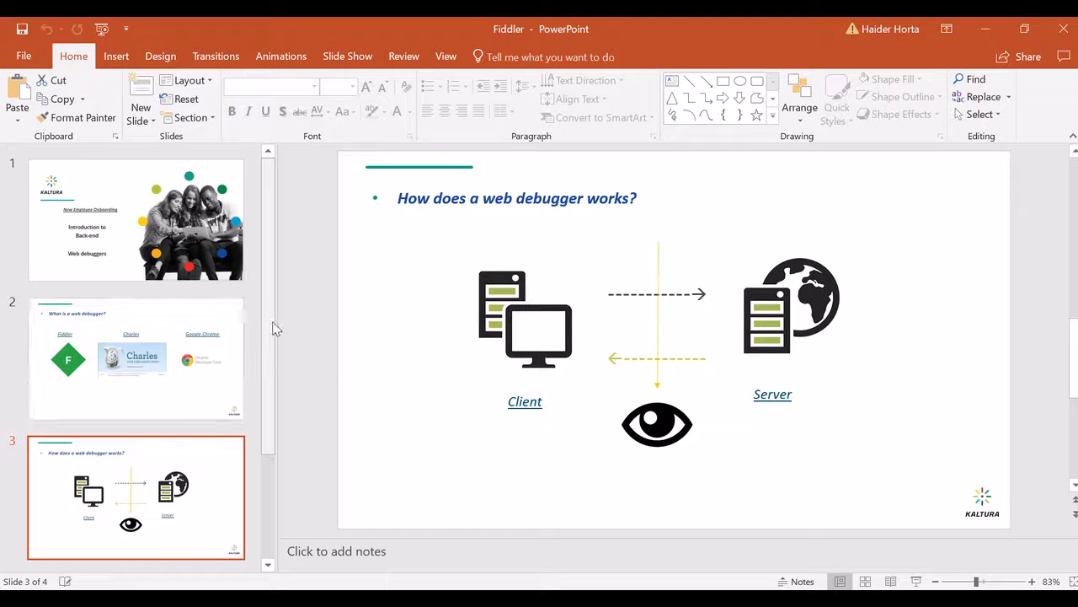
scroll(185, 438, "down", 2)
left_click(103, 556)
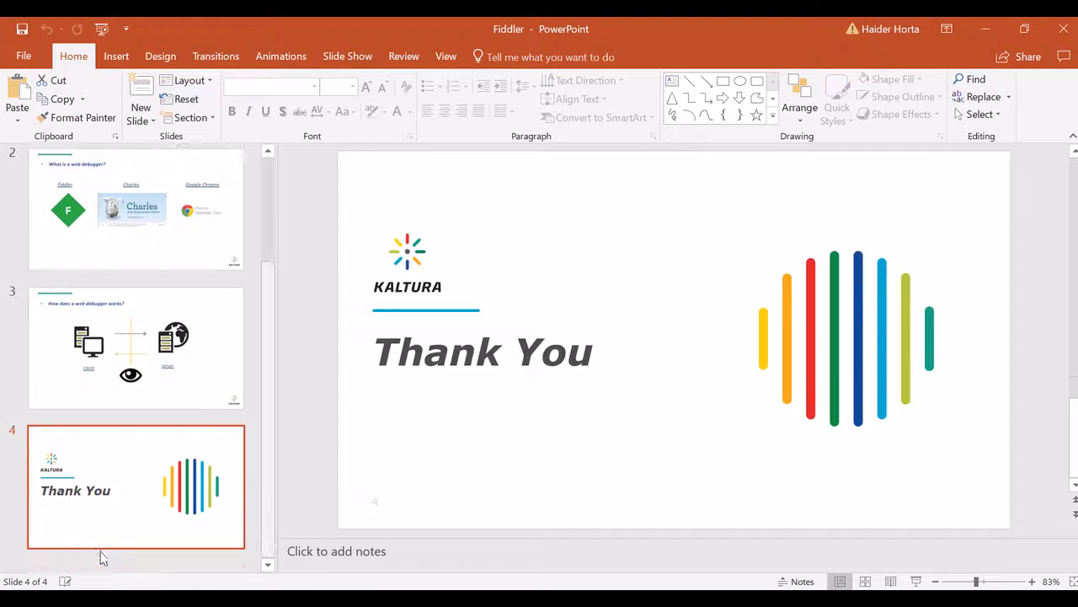